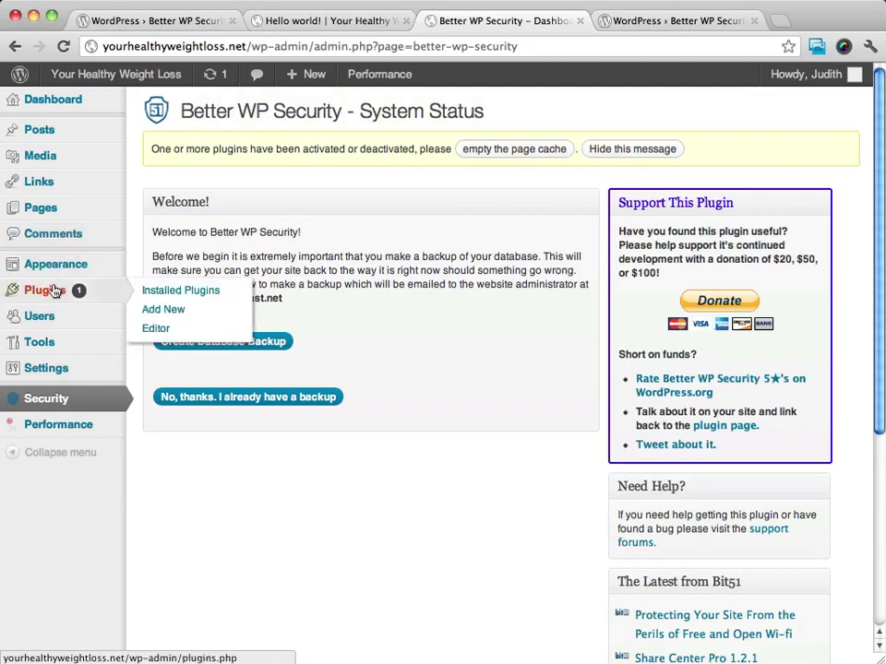
Step: Open the Better WP Security settings from the list of installed plugins
left_click(58, 291)
scroll(540, 406, "down", 3)
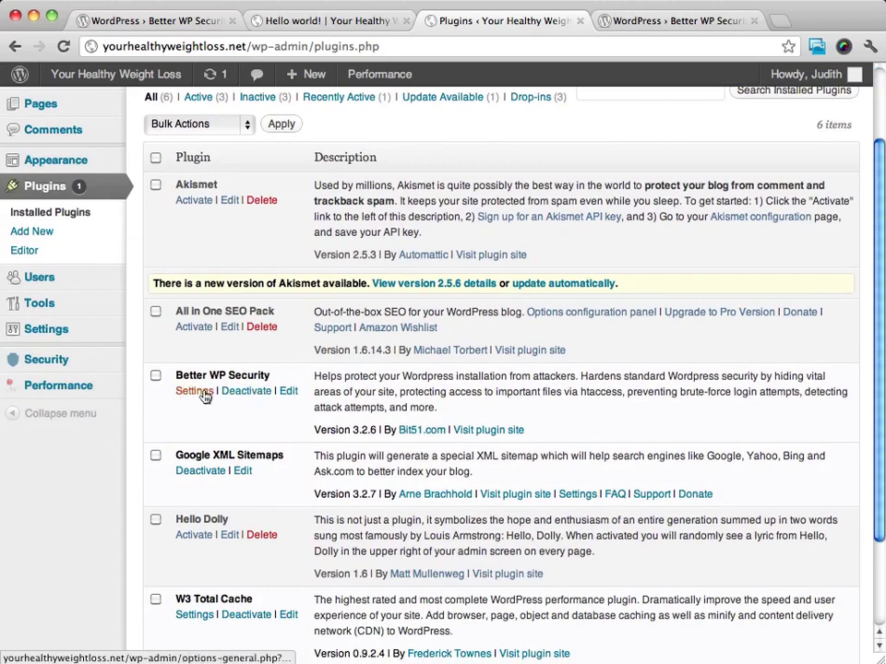
left_click(266, 391)
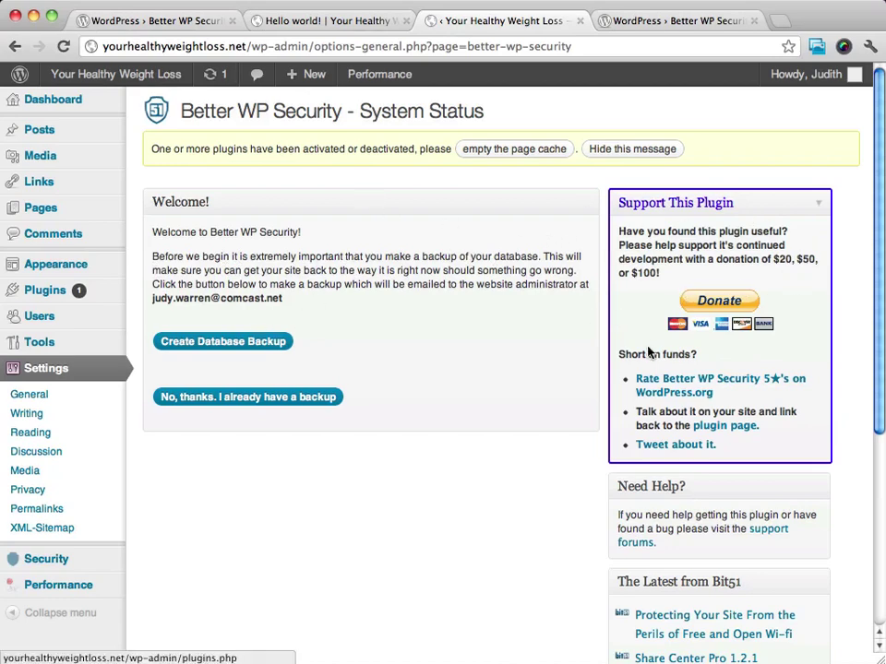
Step: Skip the Better WP Security database backup by stating that a backup already exists
scroll(648, 351, "down", 4)
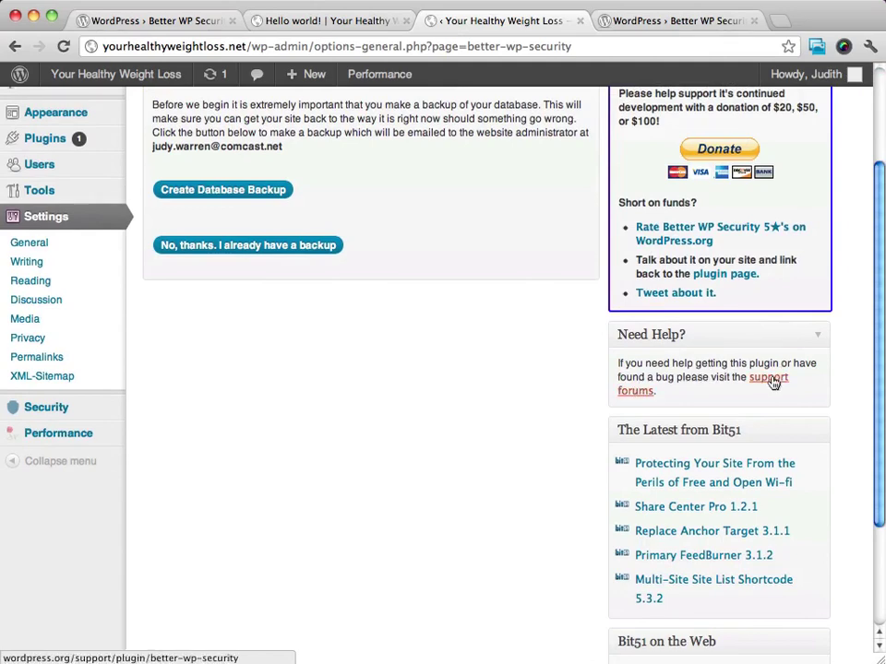
scroll(386, 367, "up", 4)
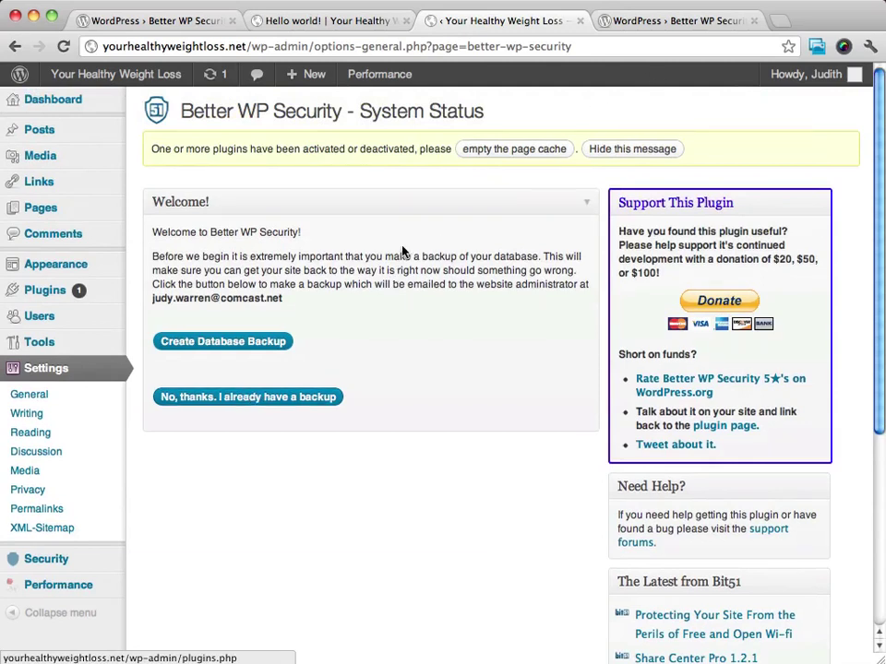
left_click(254, 398)
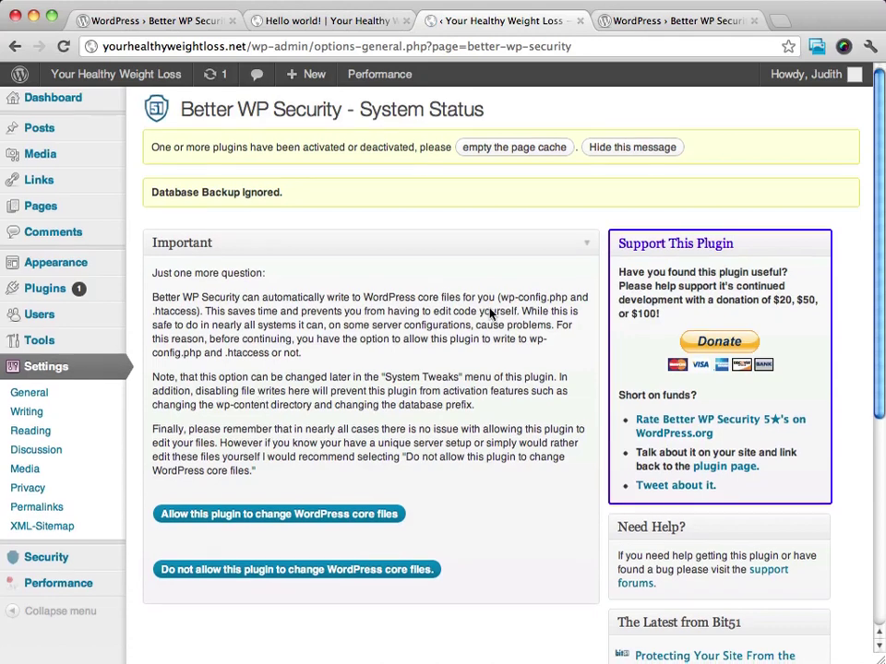
Step: Read the notice about core file writing and allow the plugin to change WordPress core files
scroll(490, 314, "down", 2)
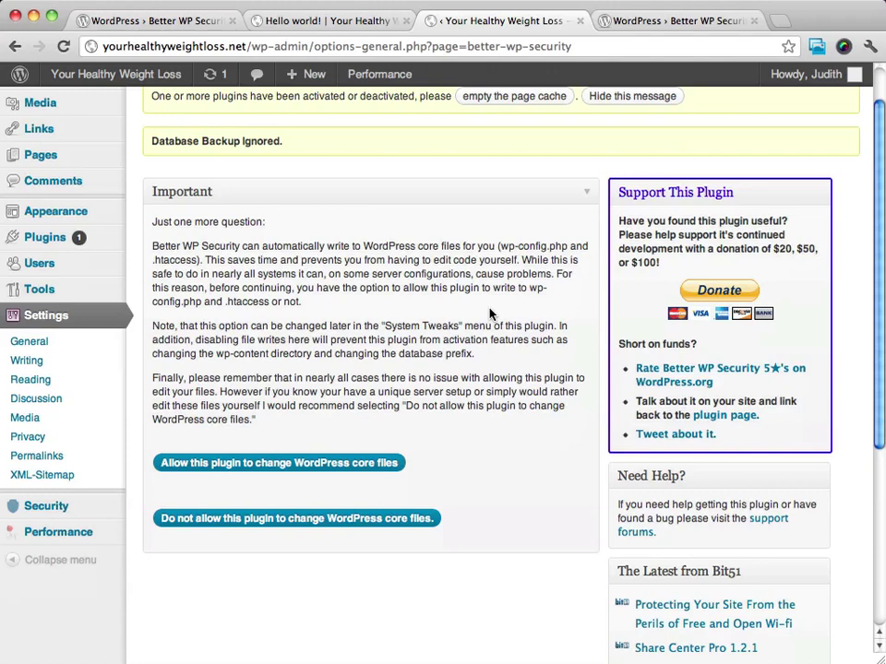
scroll(489, 313, "up", 3)
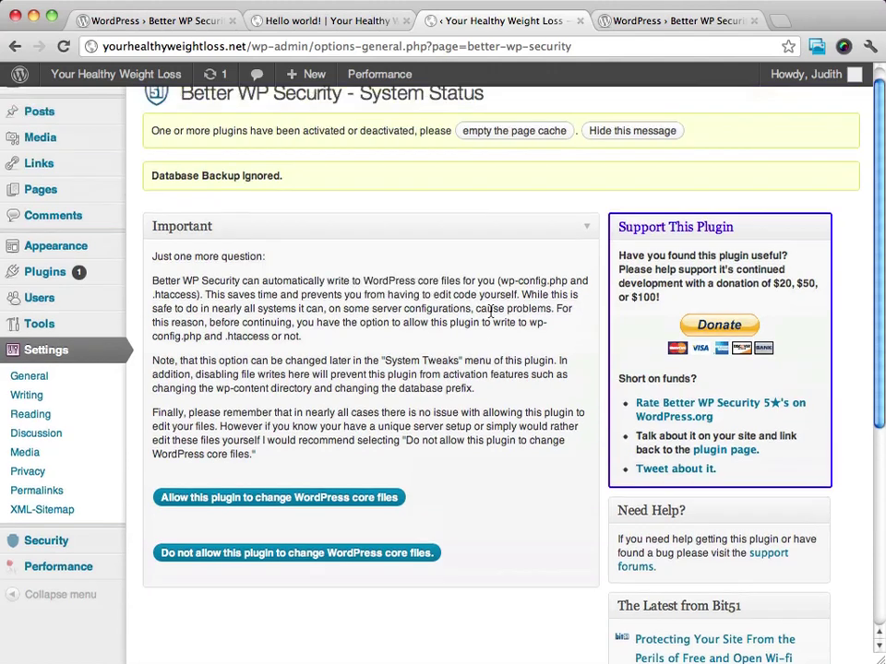
scroll(360, 218, "down", 2)
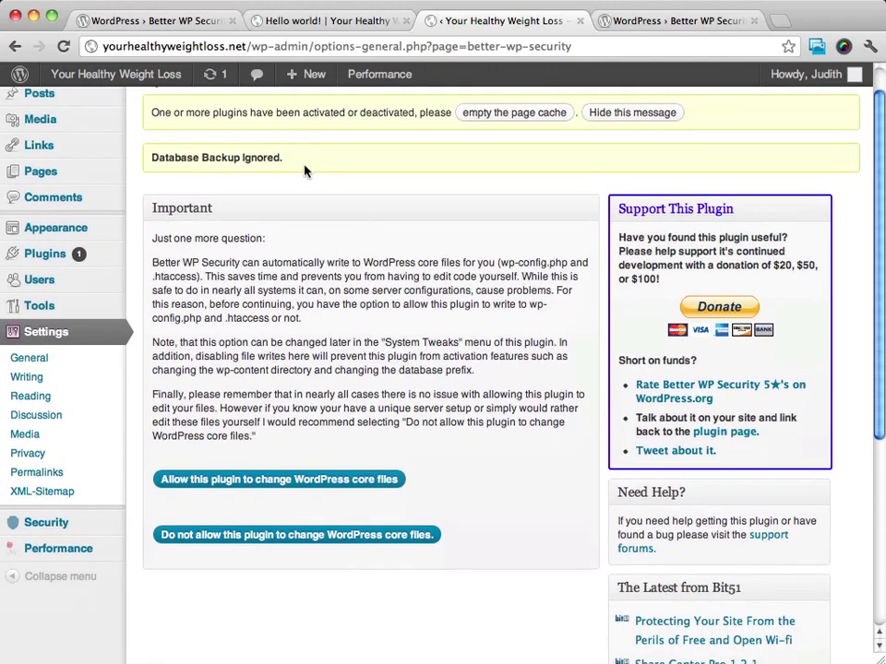
scroll(411, 182, "down", 2)
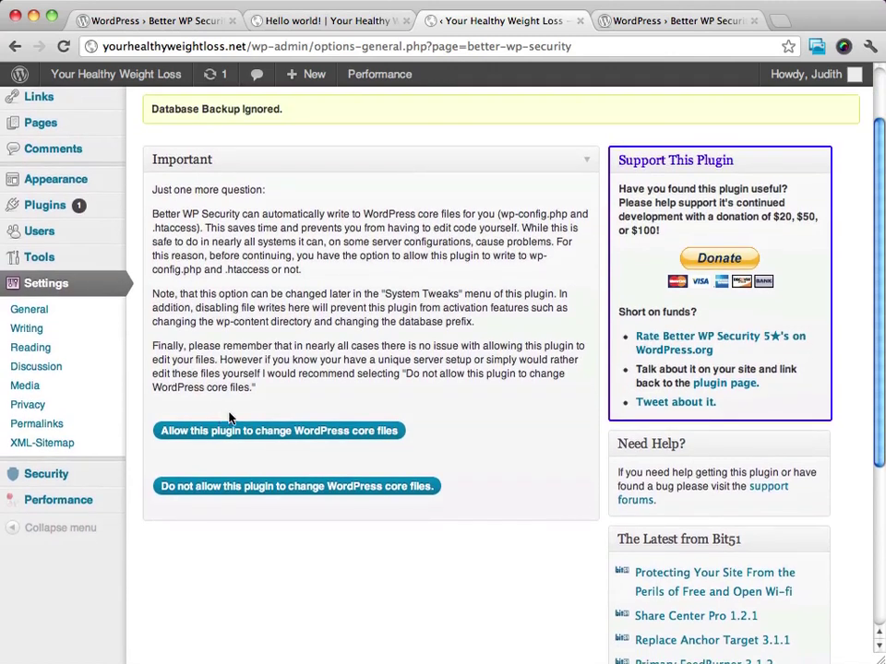
left_click(283, 437)
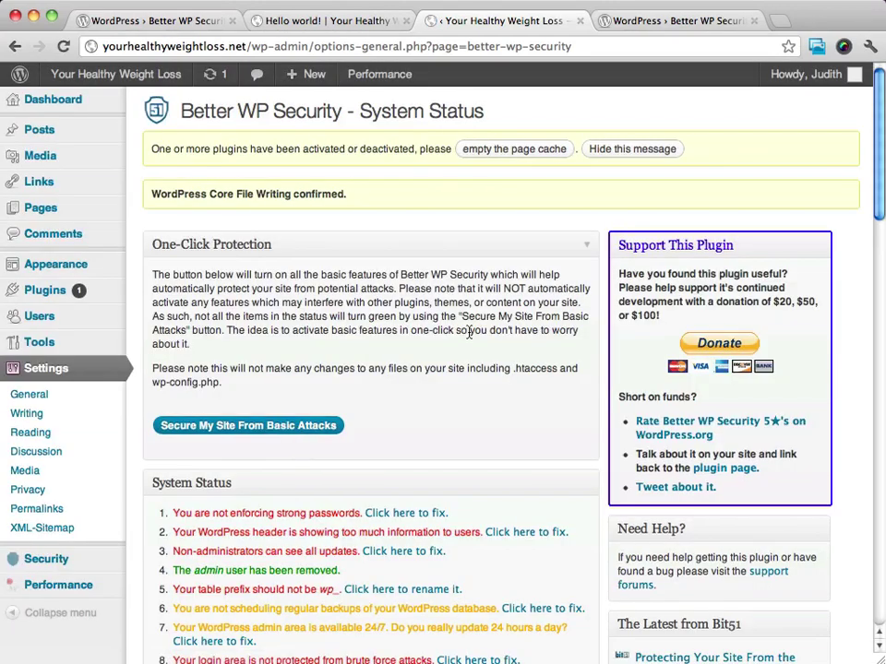
Step: Examine the One-Click Protection description and the colour-coded items in the System Status list
scroll(469, 334, "down", 8)
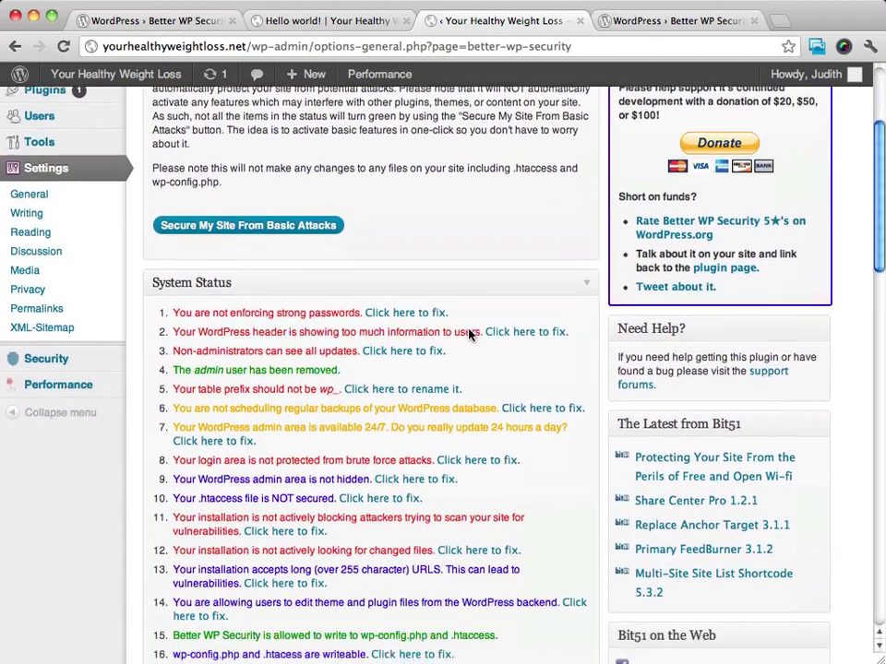
scroll(469, 334, "up", 7)
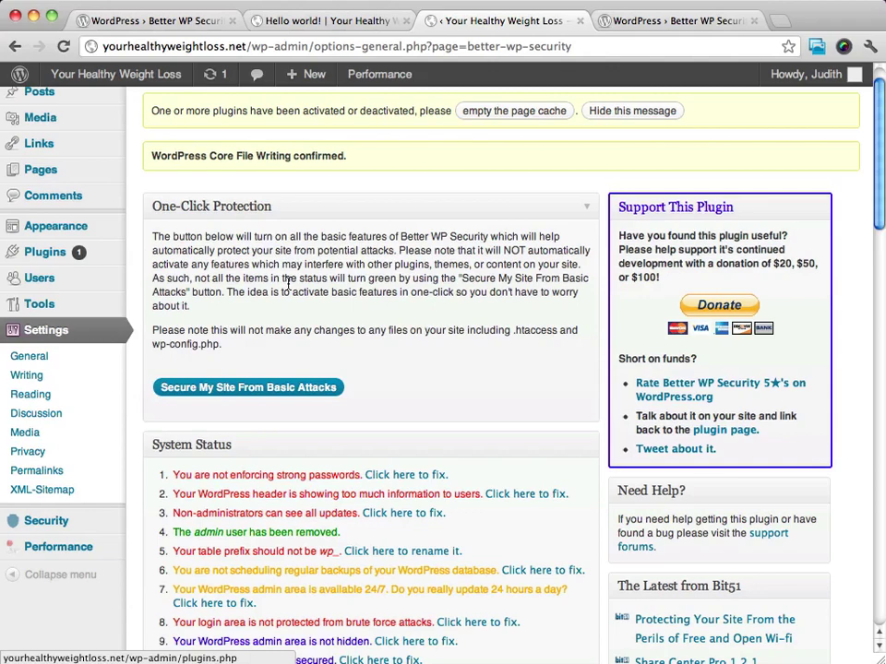
scroll(466, 316, "down", 1)
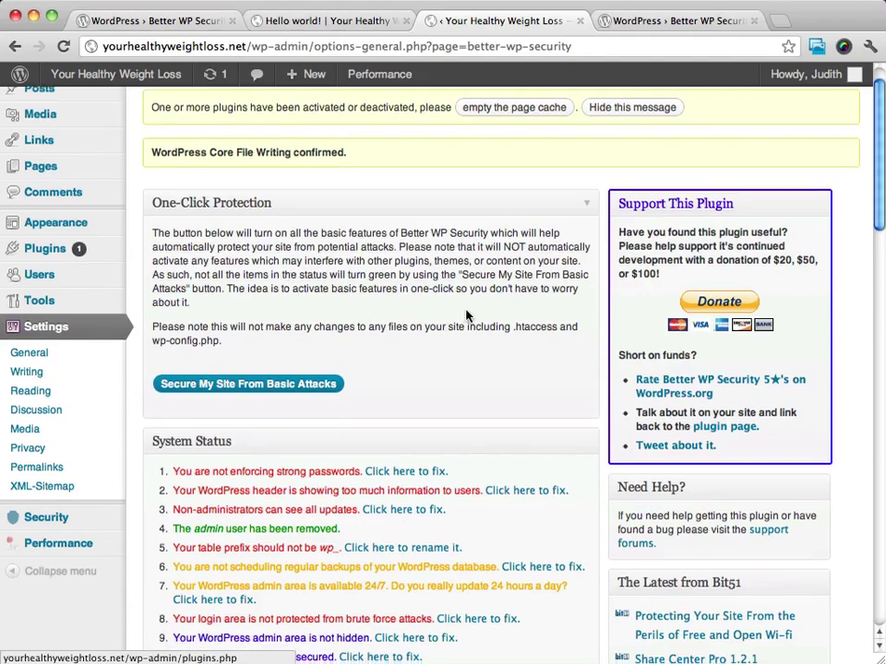
scroll(466, 315, "down", 3)
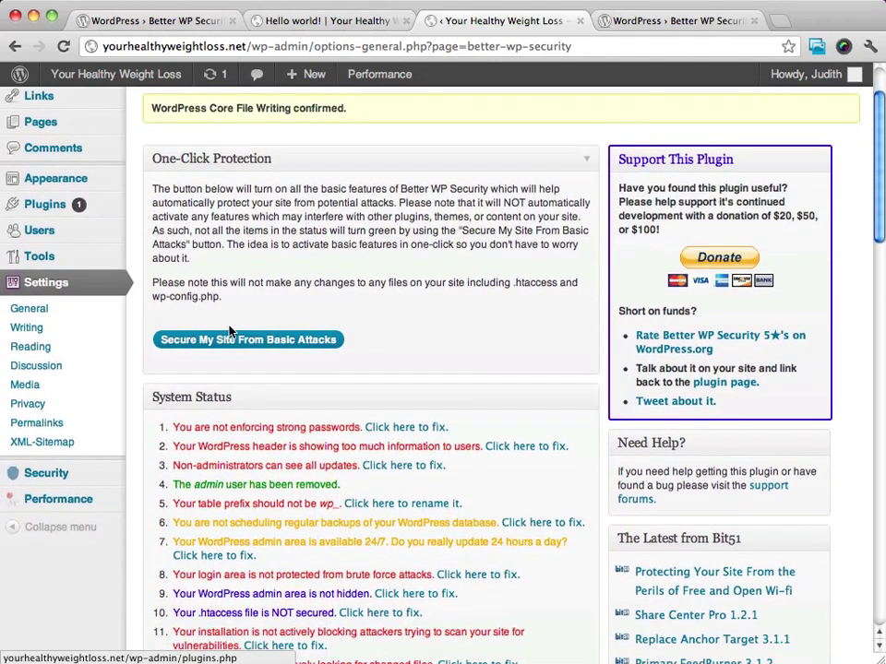
scroll(417, 303, "down", 1)
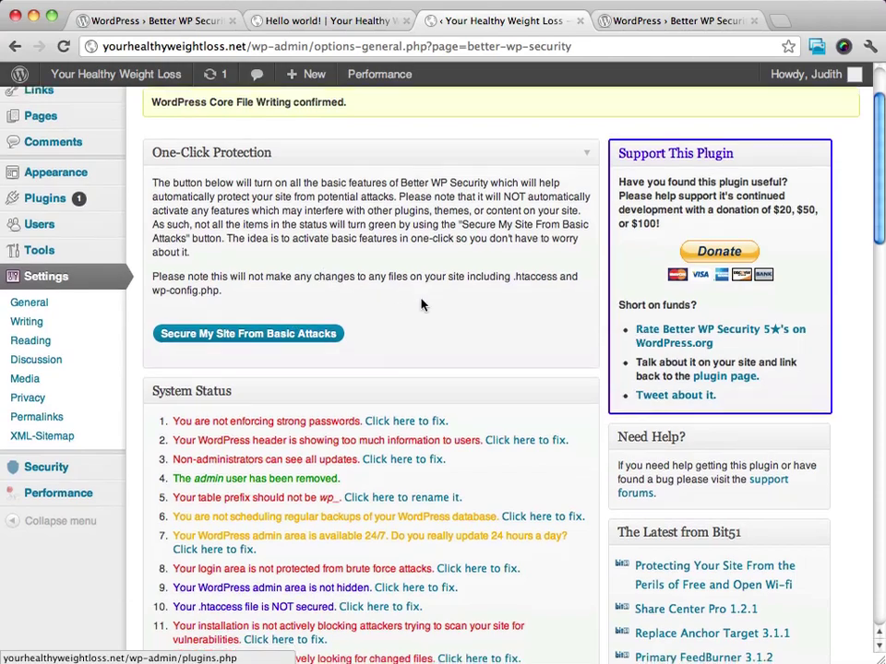
scroll(421, 304, "down", 5)
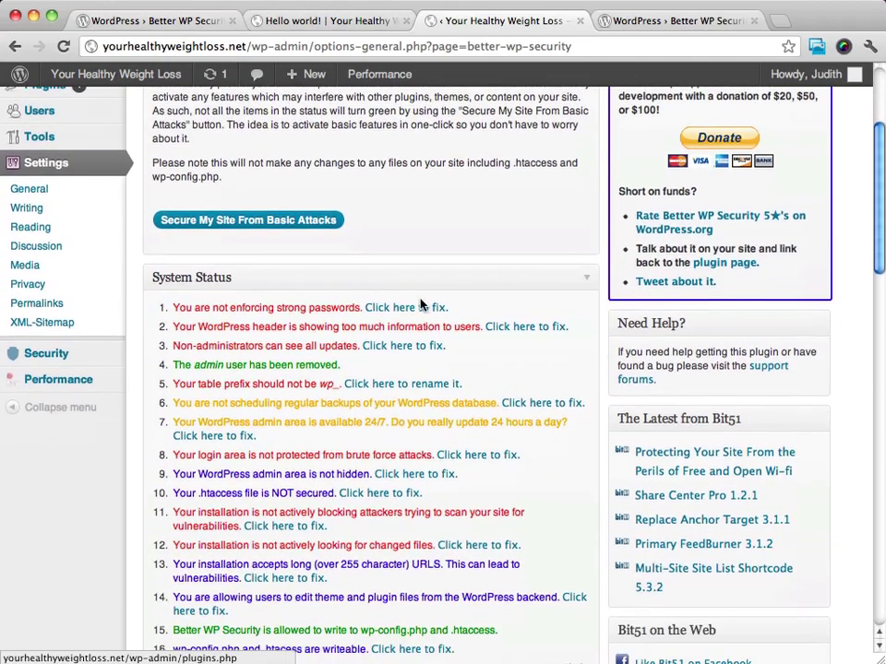
scroll(394, 213, "up", 6)
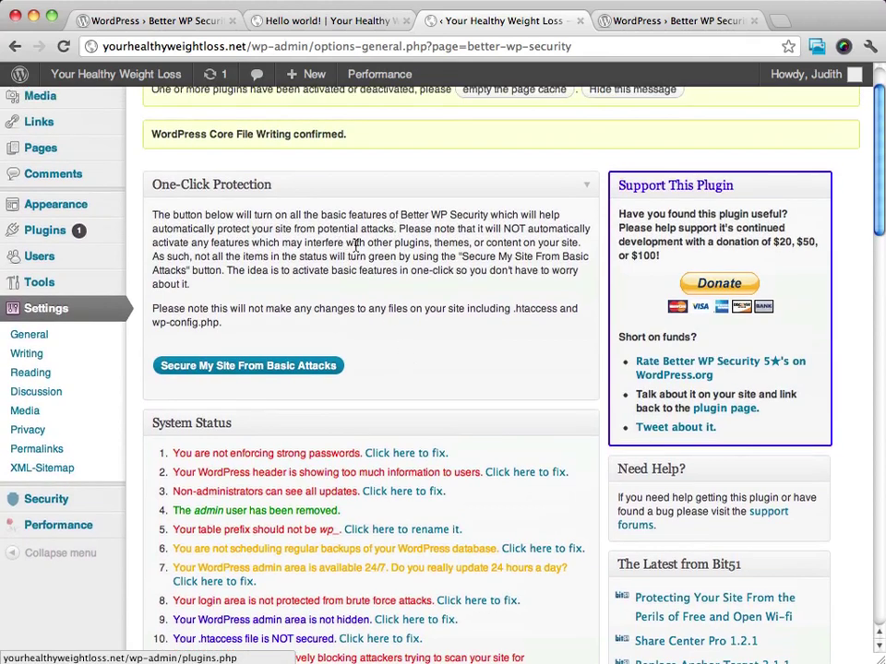
scroll(418, 265, "down", 2)
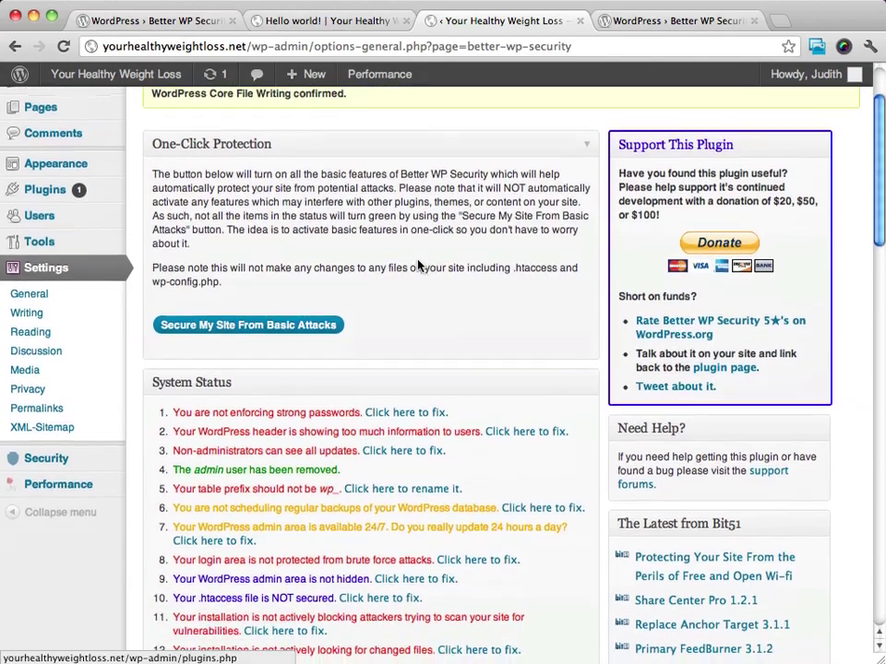
scroll(418, 266, "down", 8)
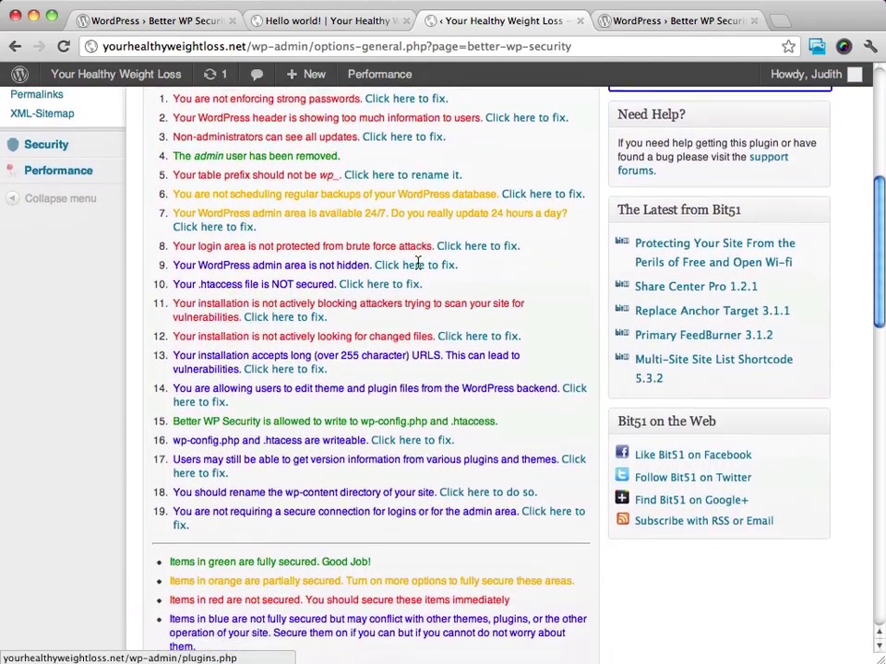
scroll(418, 264, "up", 4)
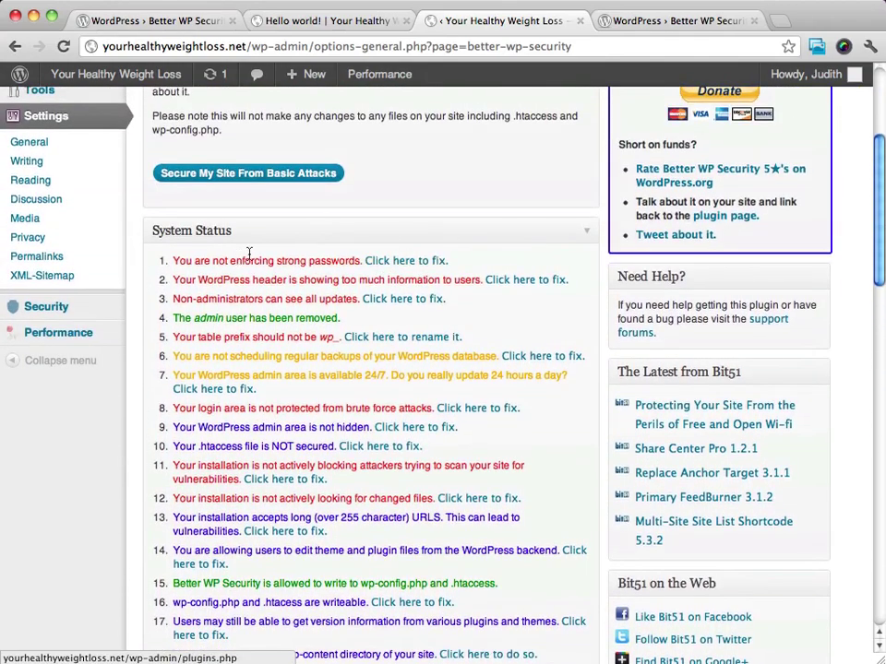
Step: Secure the site from basic attacks with One-Click Protection and empty the page cache
scroll(445, 188, "up", 5)
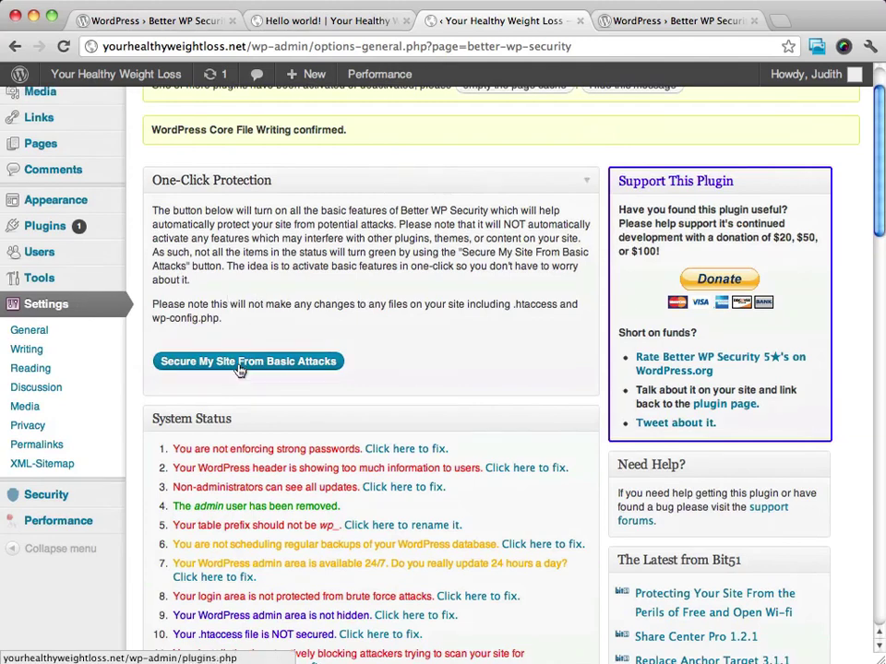
left_click(240, 362)
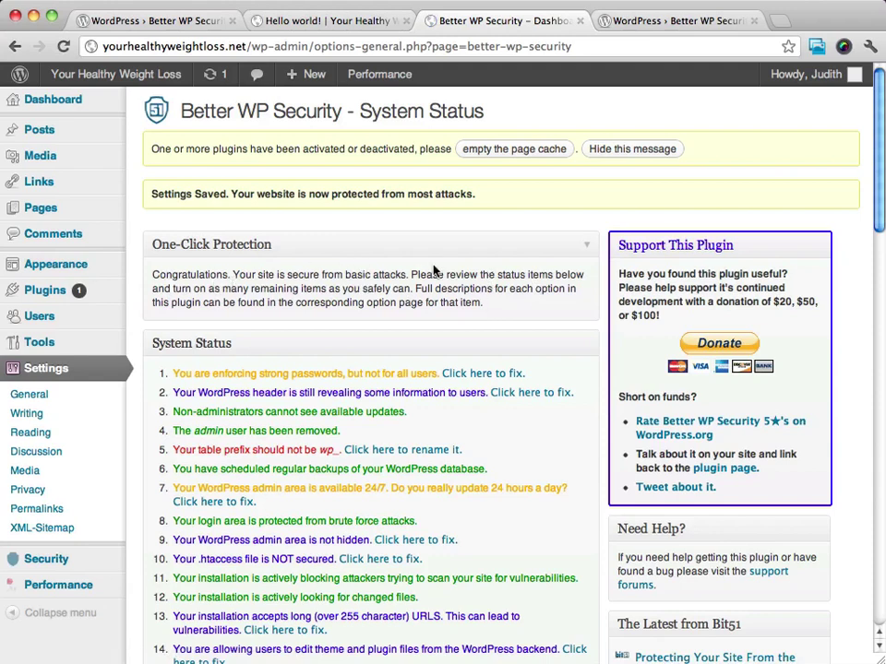
mouse_move(106, 297)
left_click(533, 151)
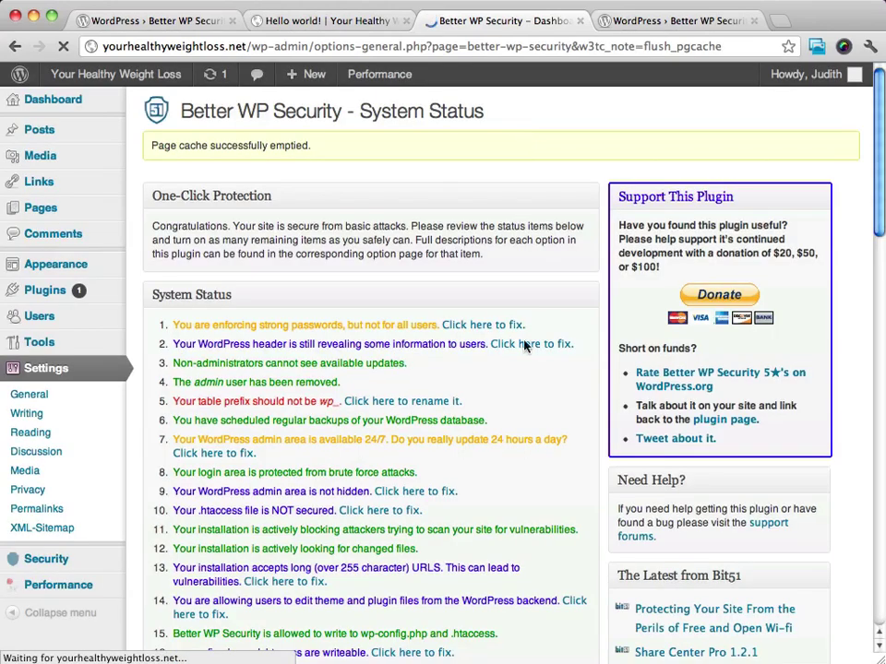
Step: Open the fix for the strong passwords status item and choose Administrator as the Strong Password Role
scroll(530, 344, "down", 1)
scroll(530, 344, "down", 4)
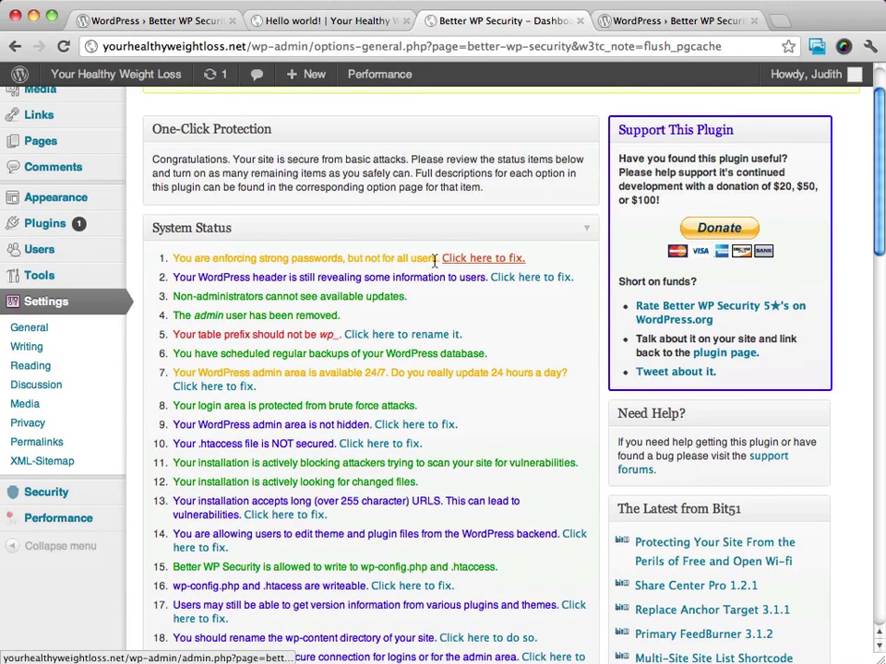
left_click(486, 261)
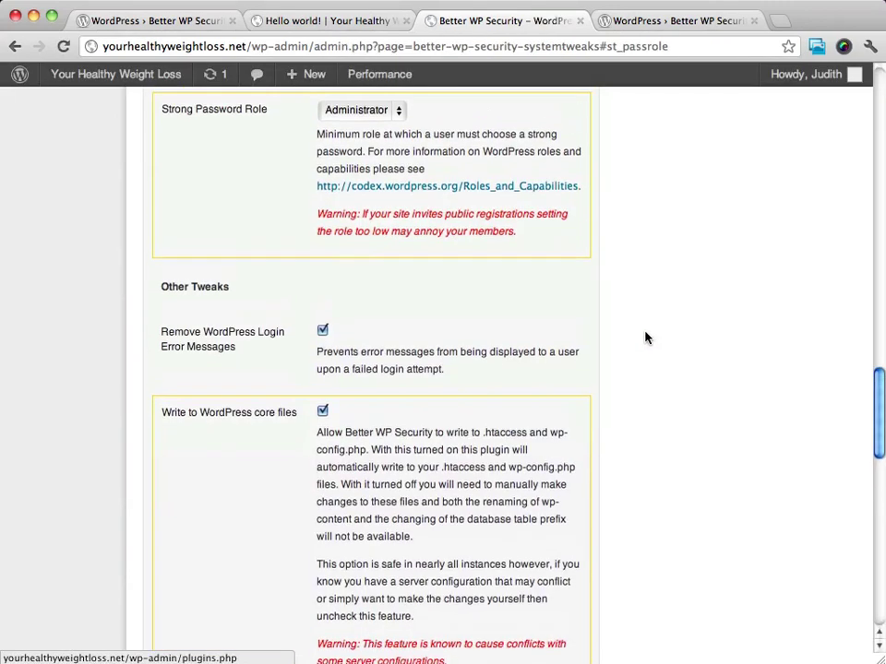
scroll(646, 338, "up", 3)
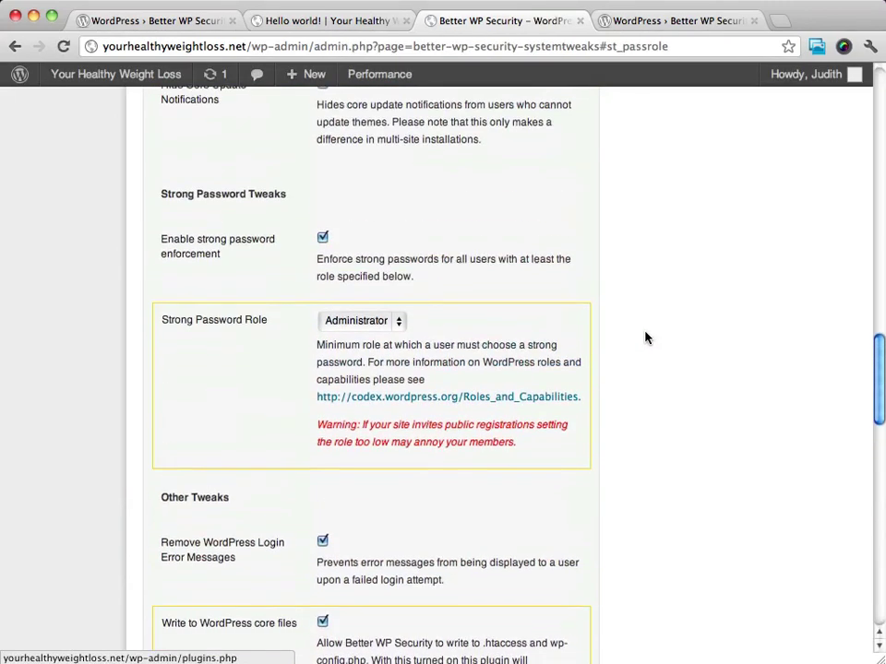
left_click(366, 328)
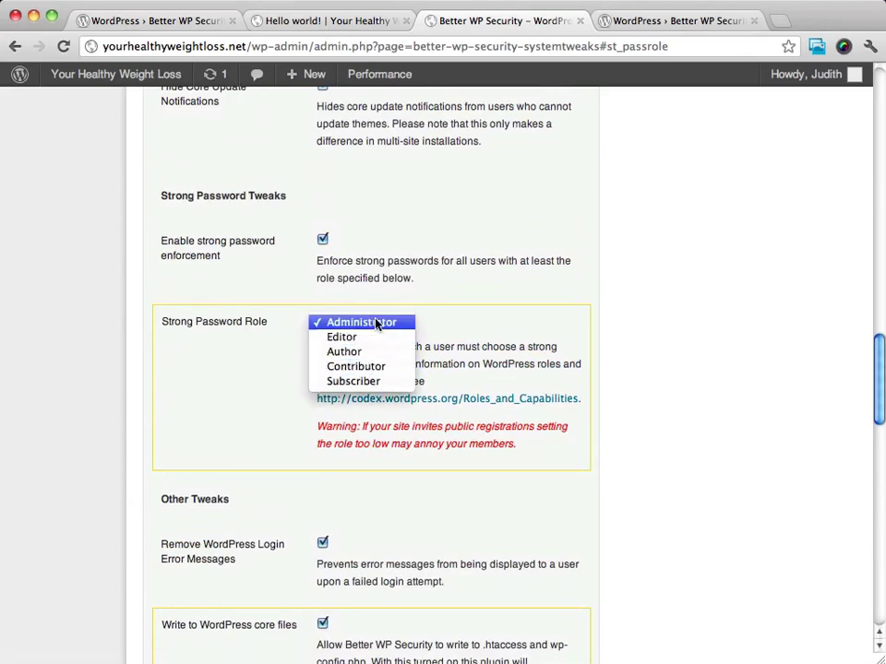
left_click(376, 323)
Step: Review the server, header, dashboard and other options on the System Tweaks page, including their conflict warnings
scroll(689, 293, "down", 15)
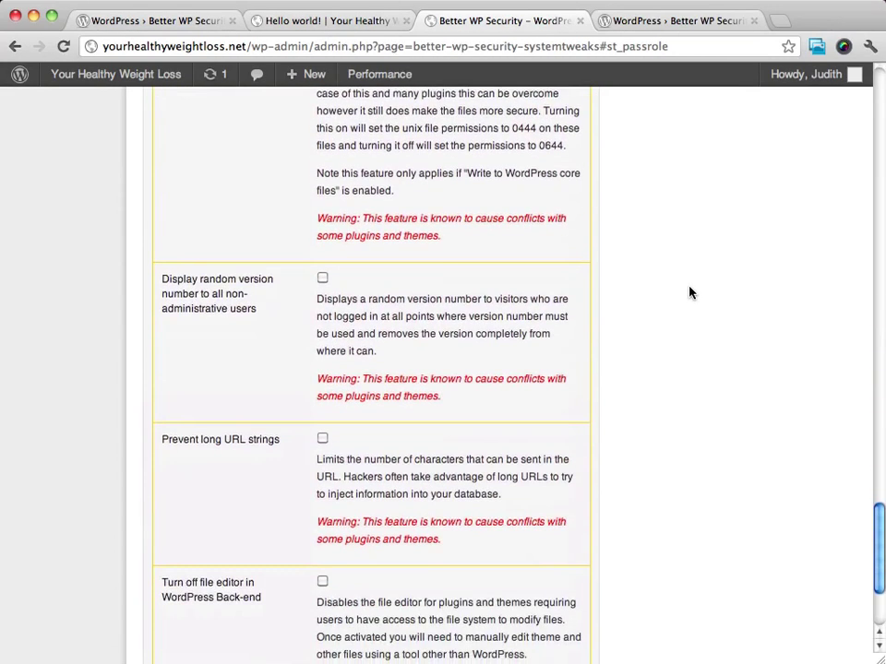
scroll(688, 293, "down", 3)
scroll(688, 292, "up", 20)
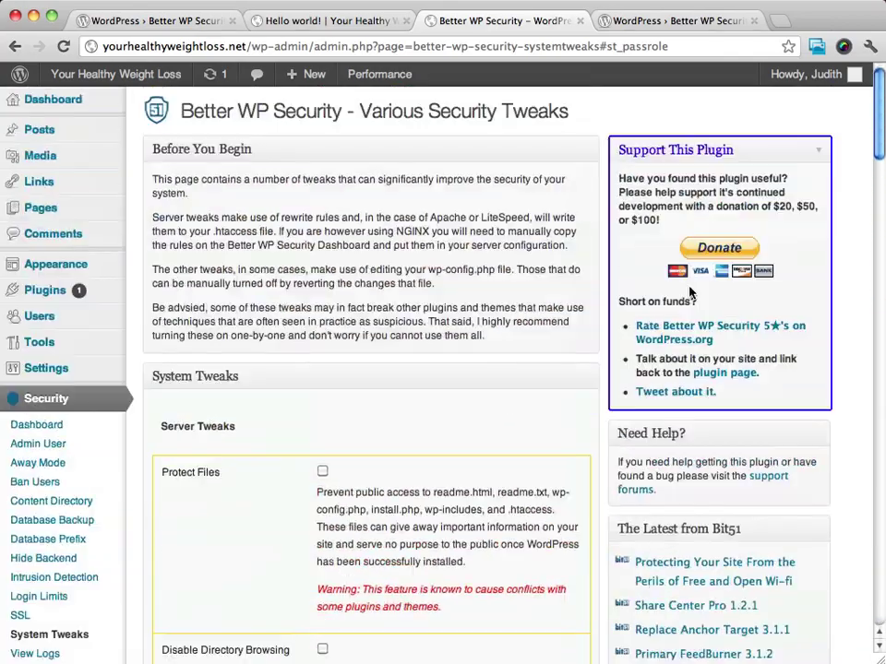
scroll(467, 267, "down", 2)
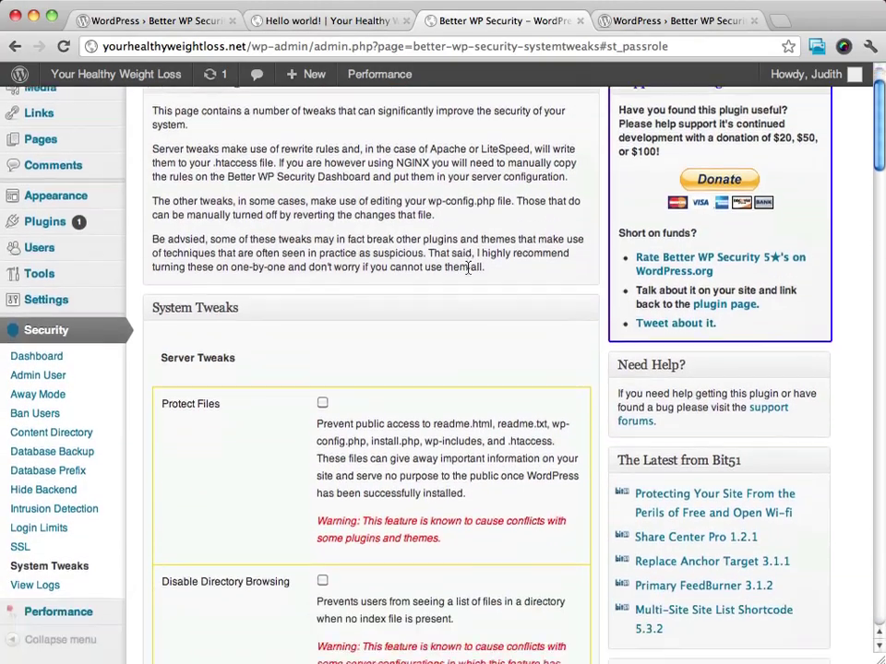
scroll(468, 268, "down", 5)
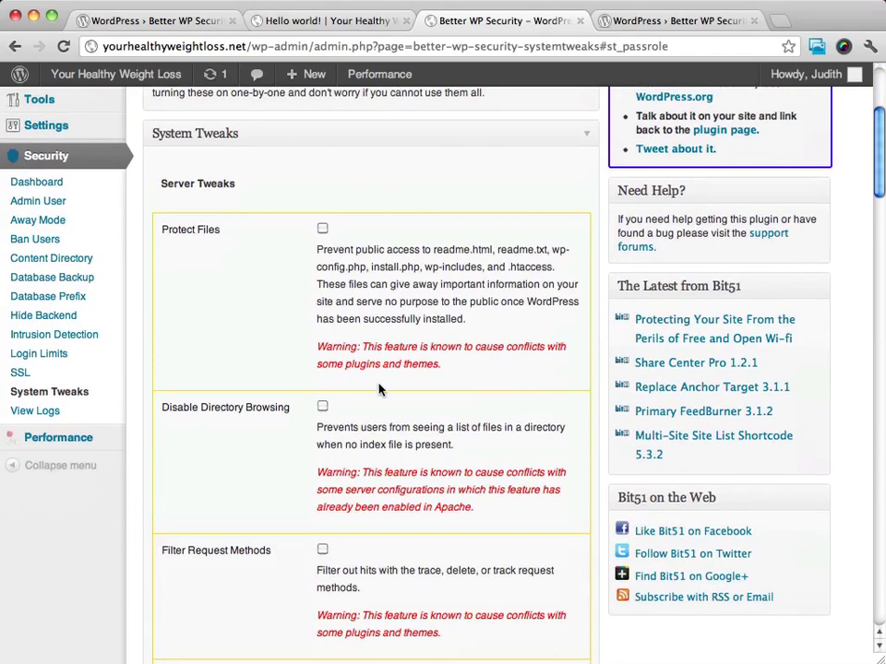
scroll(377, 387, "down", 9)
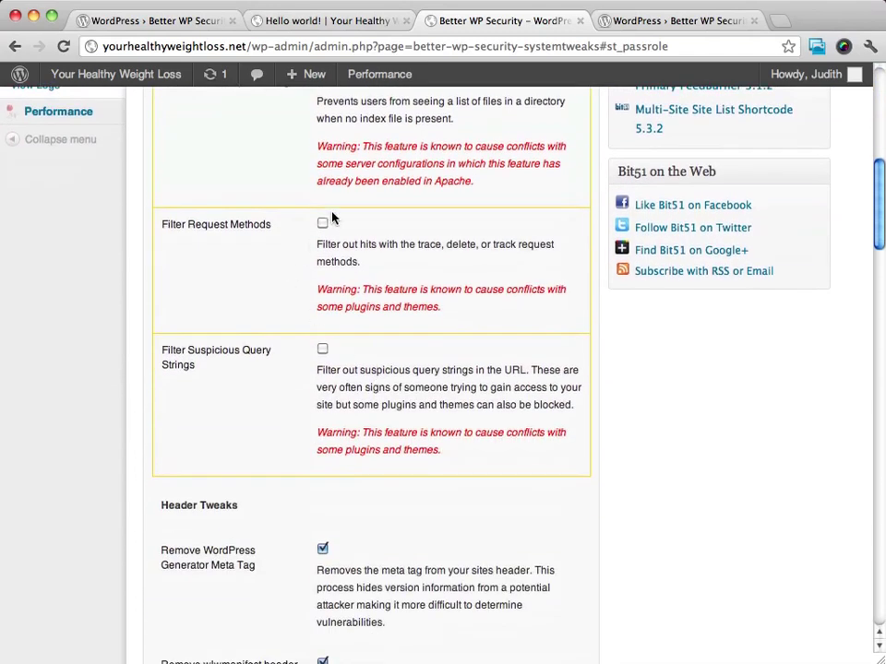
scroll(348, 276, "down", 7)
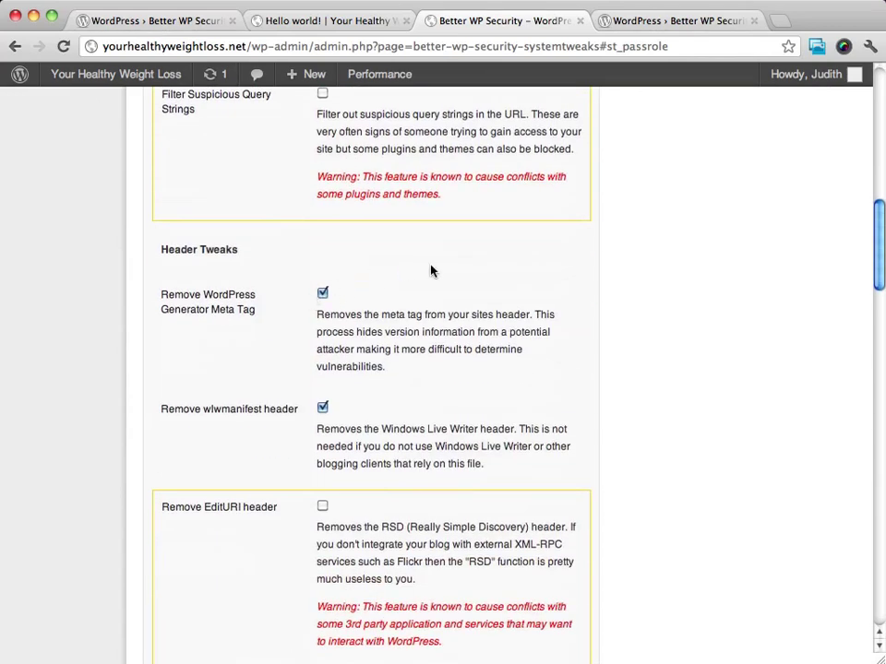
scroll(431, 271, "down", 3)
scroll(430, 269, "down", 1)
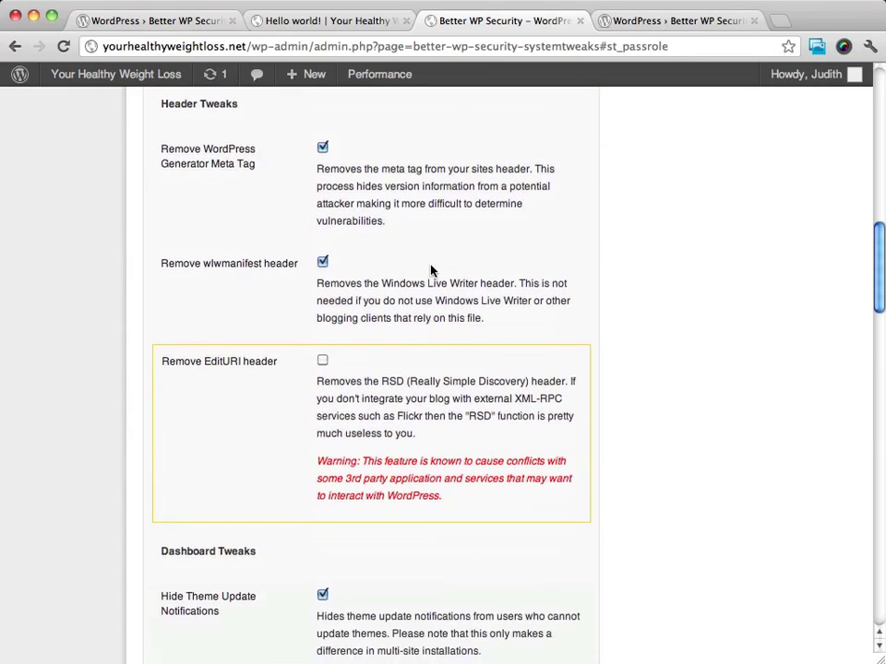
scroll(430, 269, "down", 5)
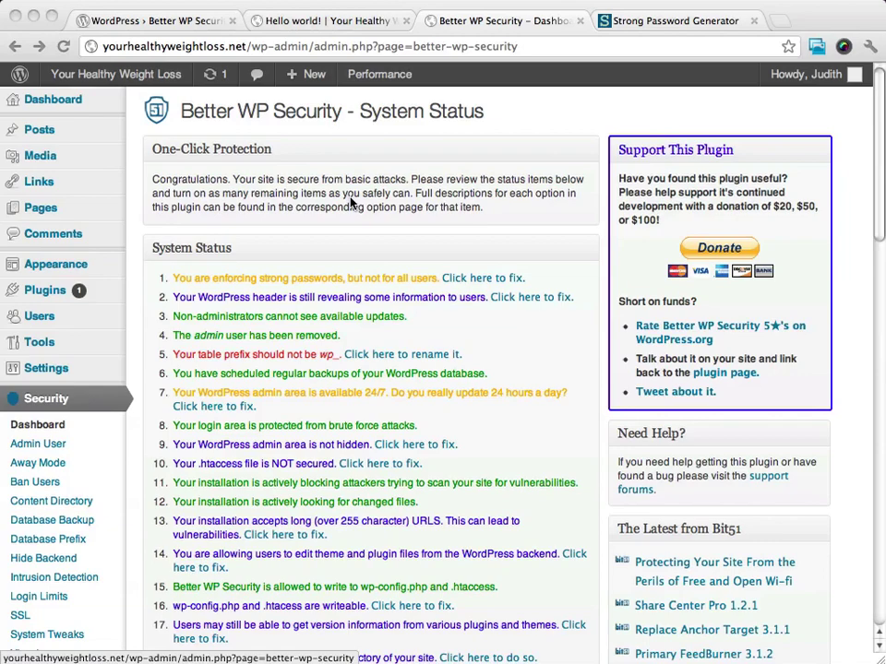
Step: Examine the System Status items against the colour legend, noting what the legend says about red items
left_click(498, 345)
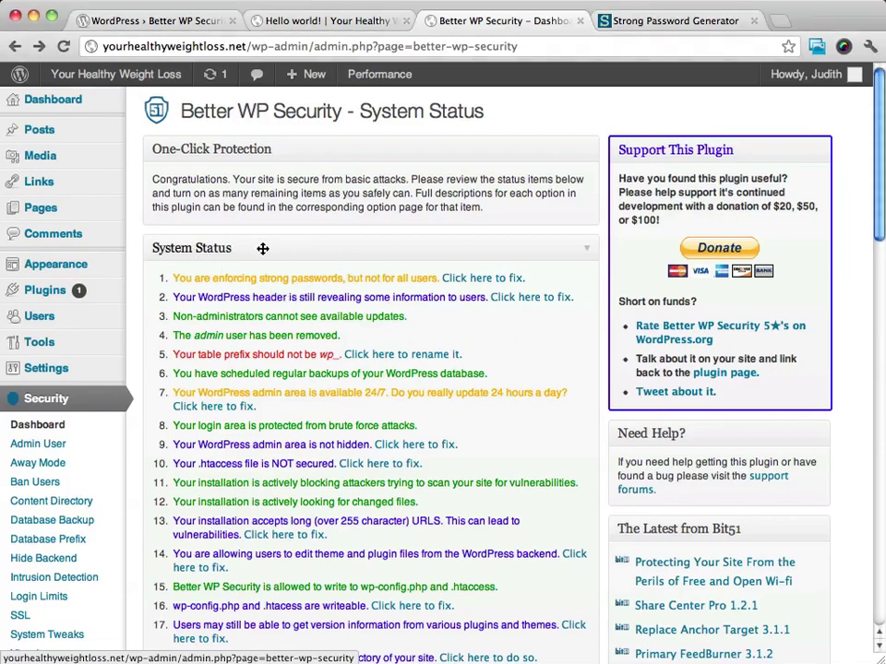
scroll(263, 251, "down", 3)
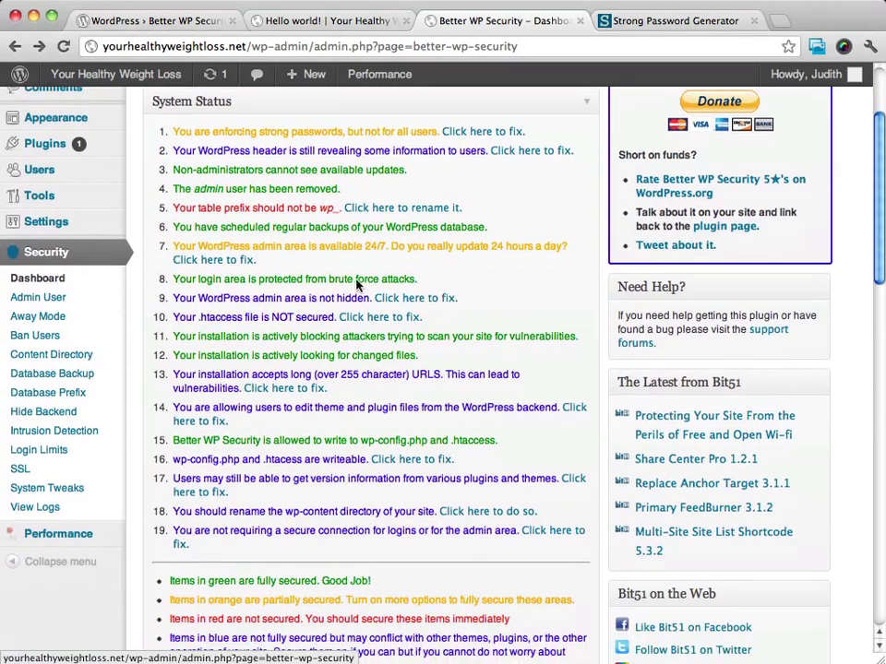
scroll(409, 352, "down", 1)
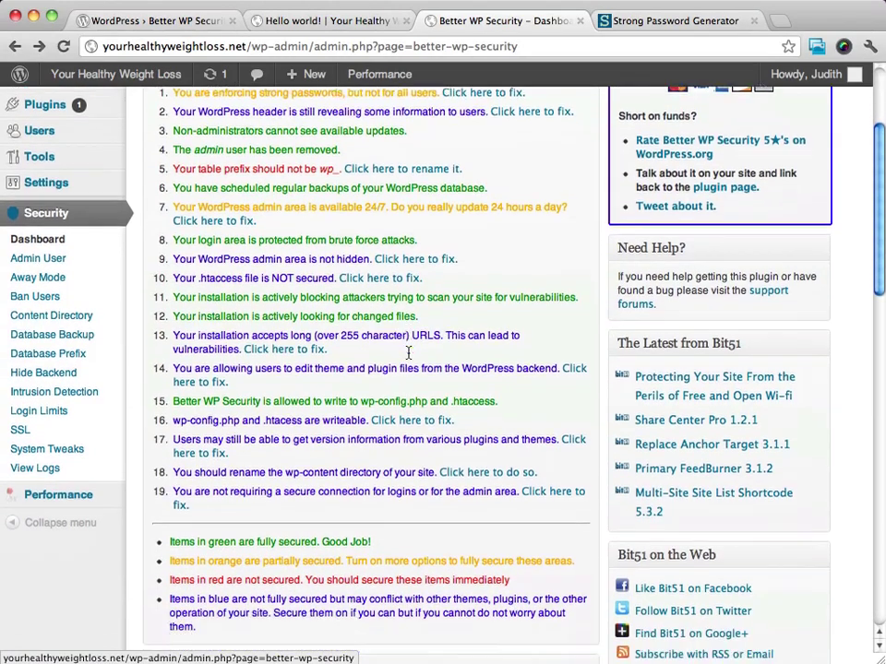
scroll(409, 356, "up", 3)
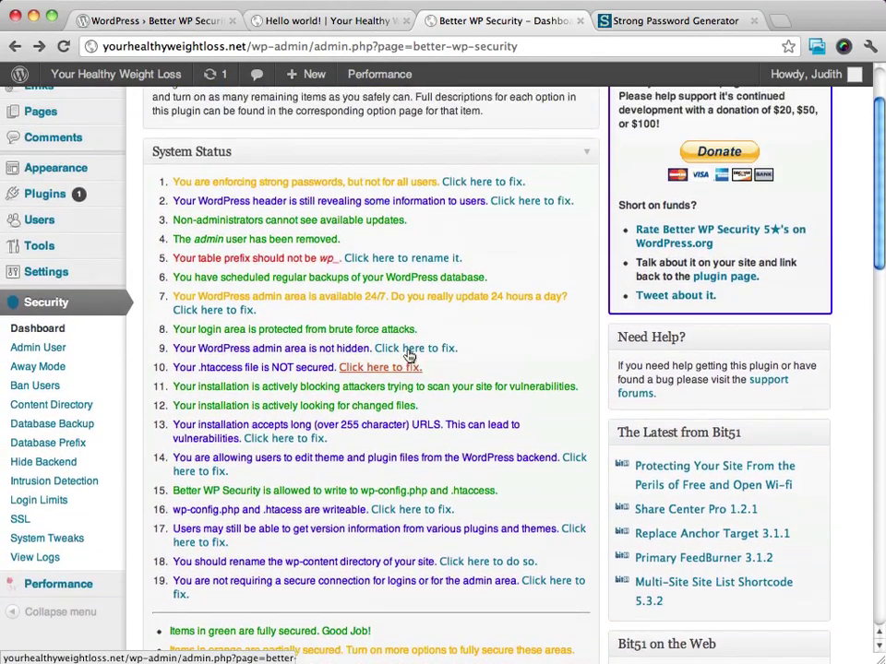
scroll(409, 355, "down", 4)
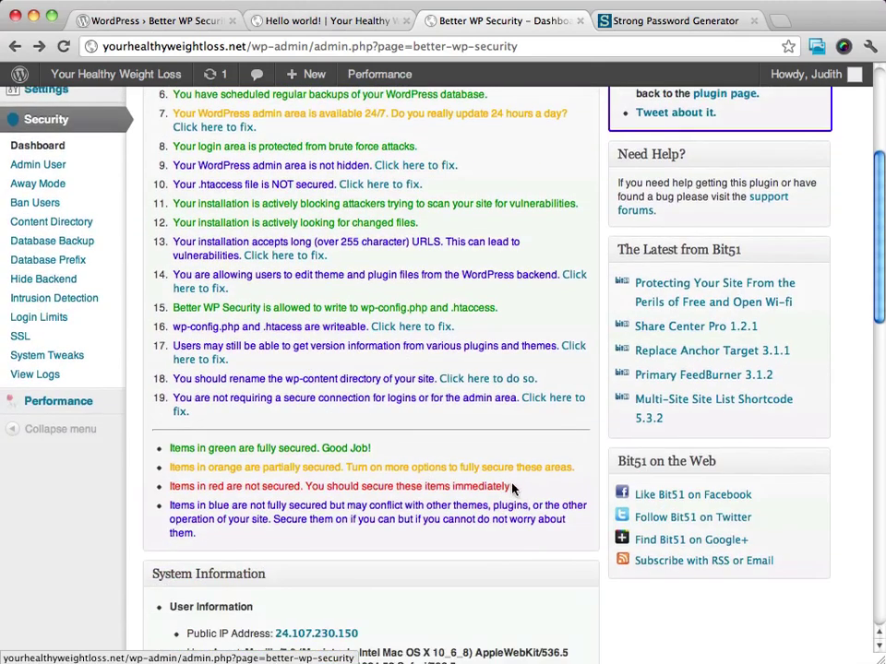
left_click_drag(512, 489, 169, 489)
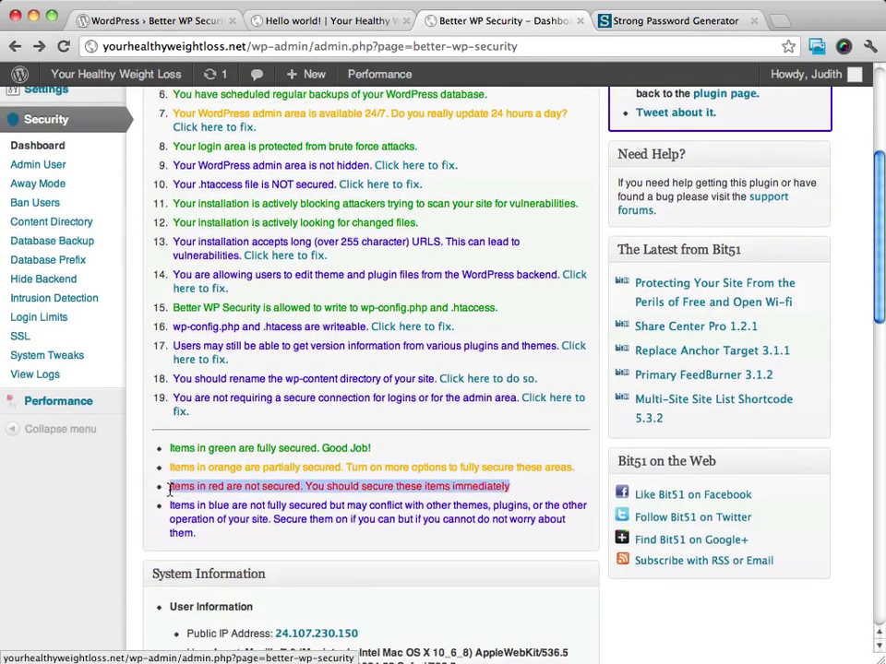
scroll(352, 469, "up", 5)
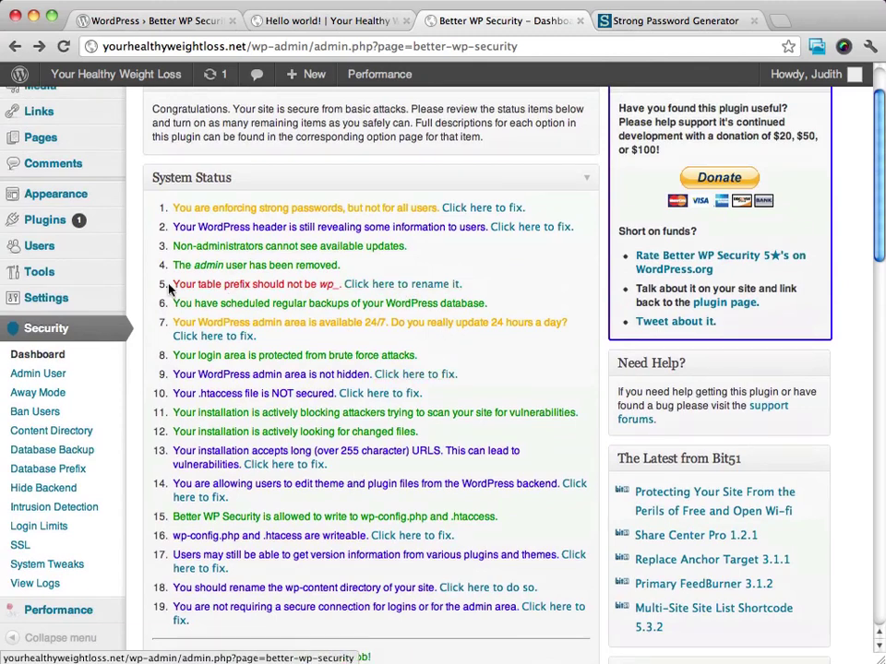
Step: Open the fix for the red table prefix item and replace the default wp_ database prefix with a randomly generated one
left_click_drag(175, 284, 344, 283)
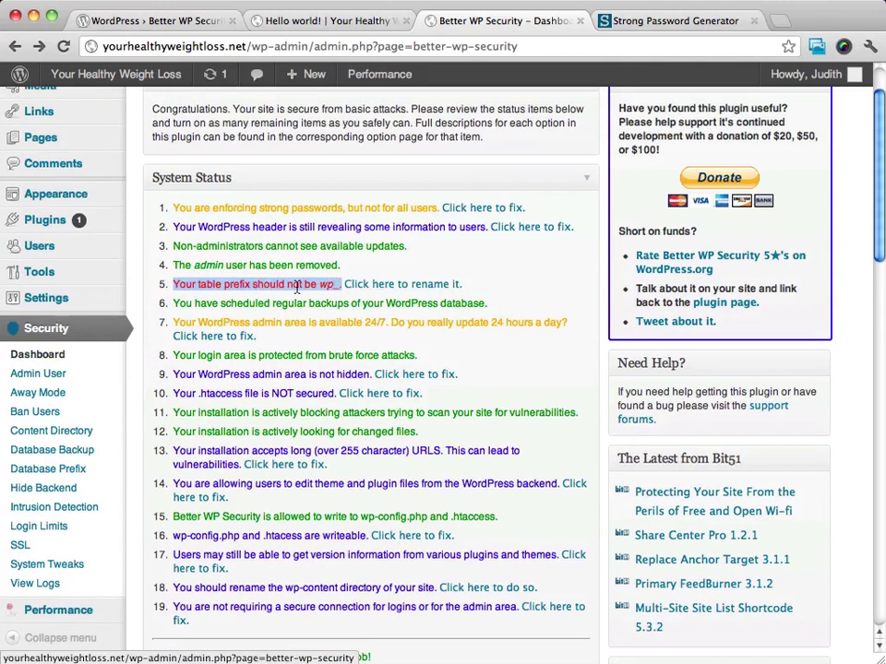
left_click(423, 288)
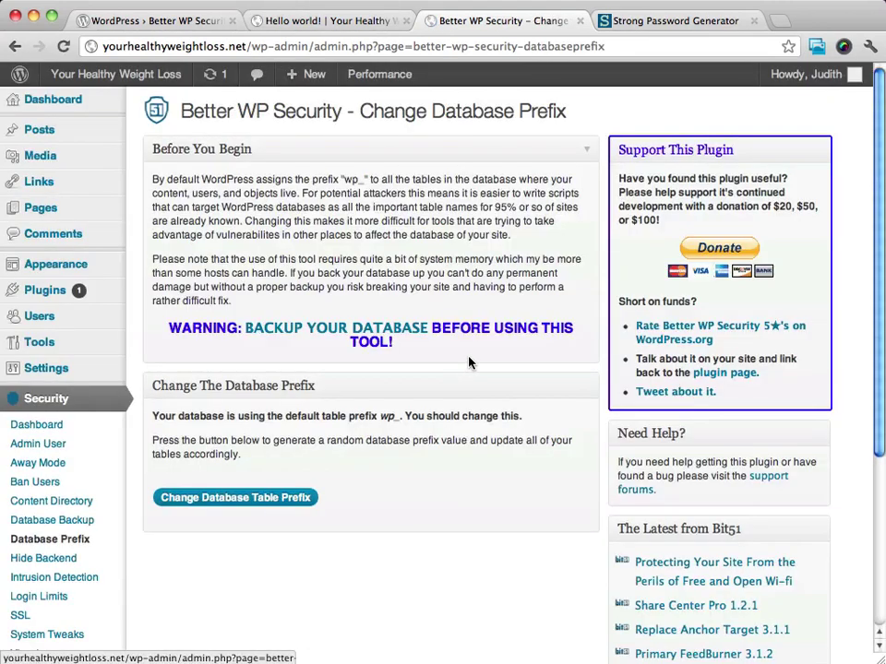
left_click(261, 499)
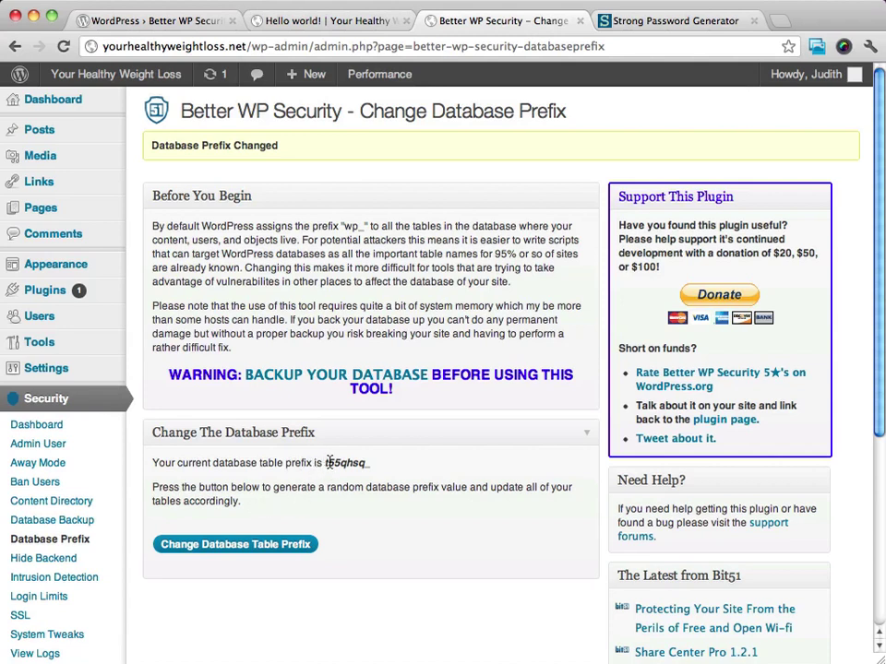
left_click_drag(324, 462, 379, 463)
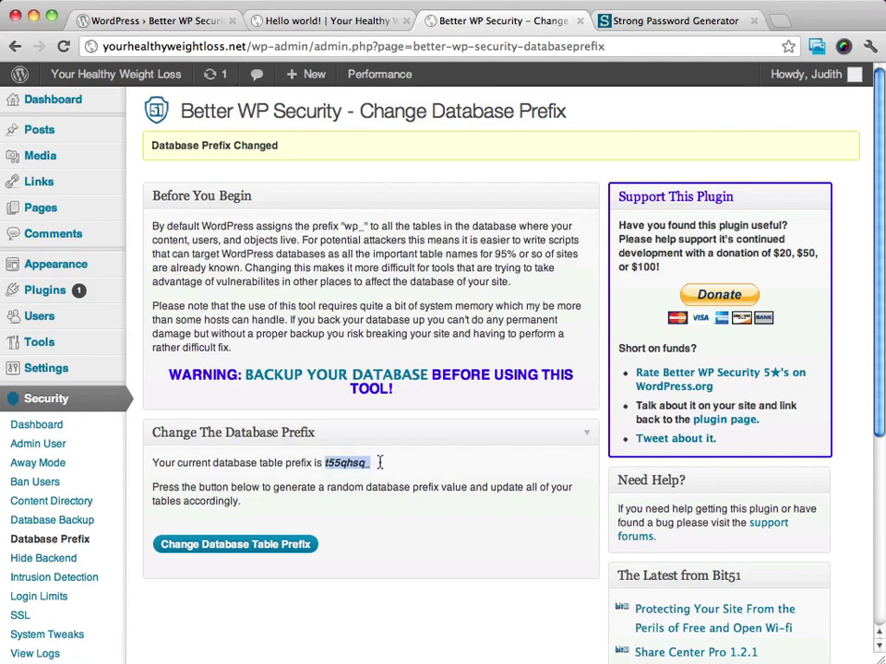
Step: Return to the security dashboard and review the table prefix item, the remaining orange and blue status items, and the colour legend
left_click(26, 427)
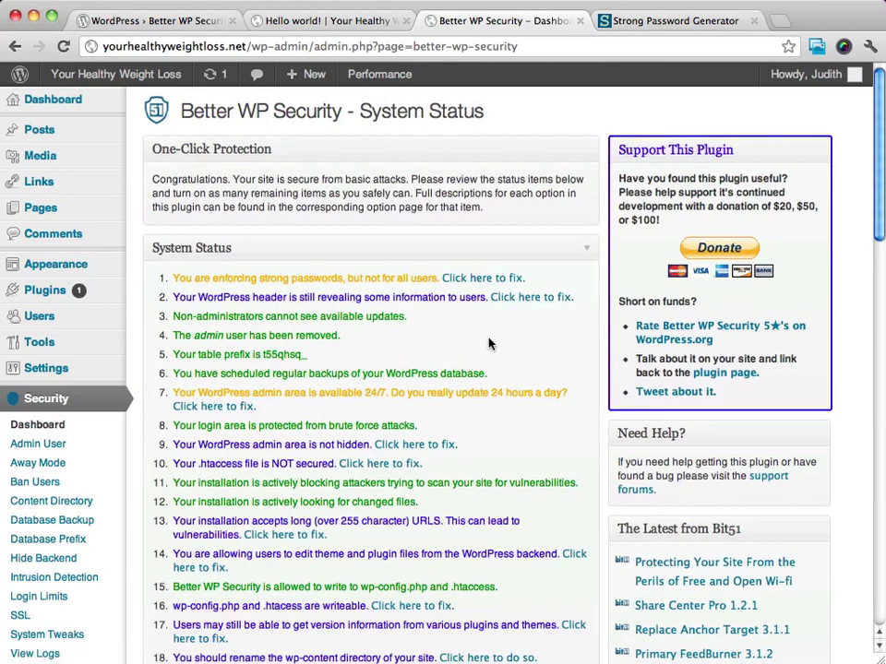
scroll(489, 343, "down", 1)
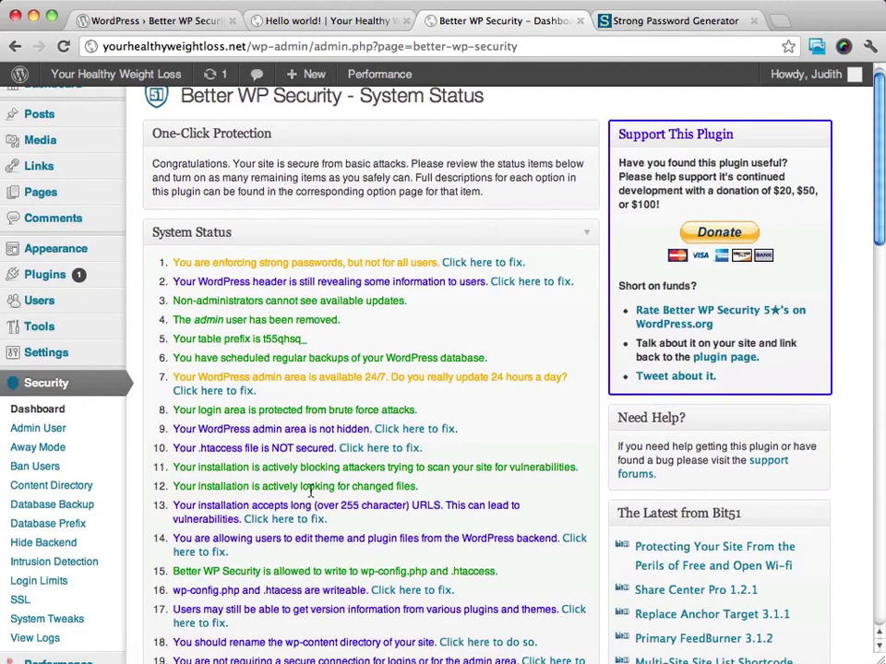
scroll(269, 431, "down", 5)
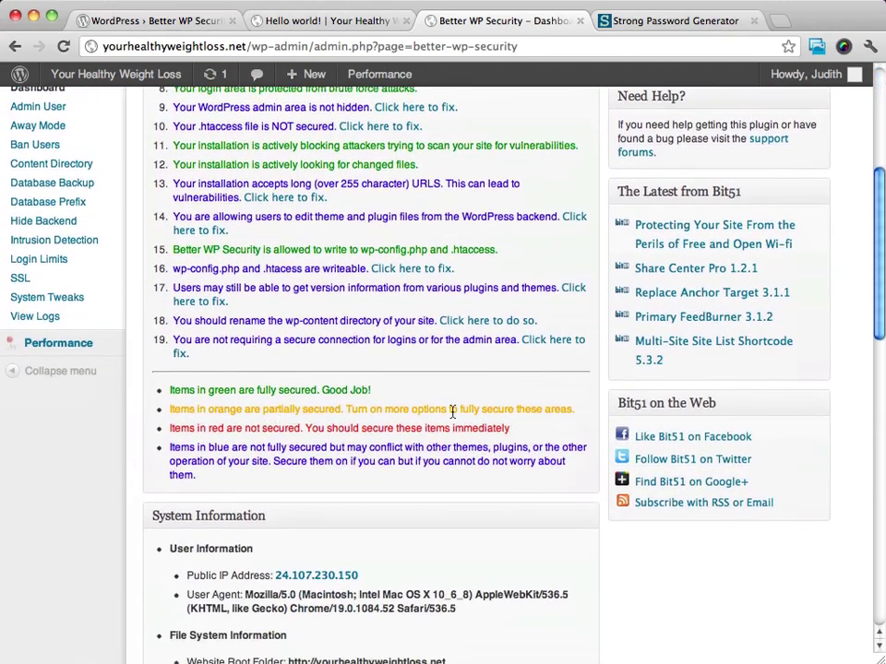
scroll(452, 412, "up", 2)
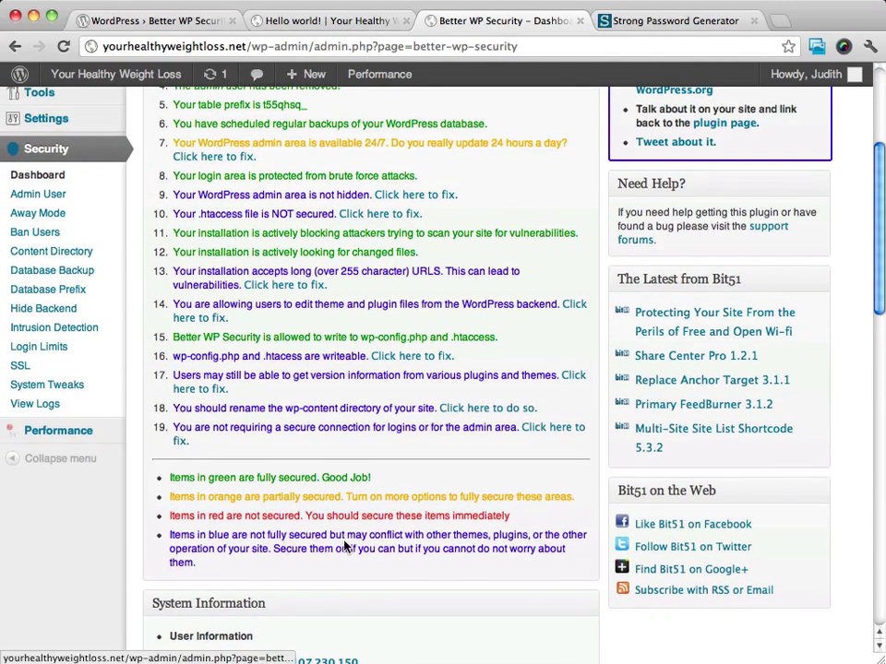
scroll(544, 512, "up", 2)
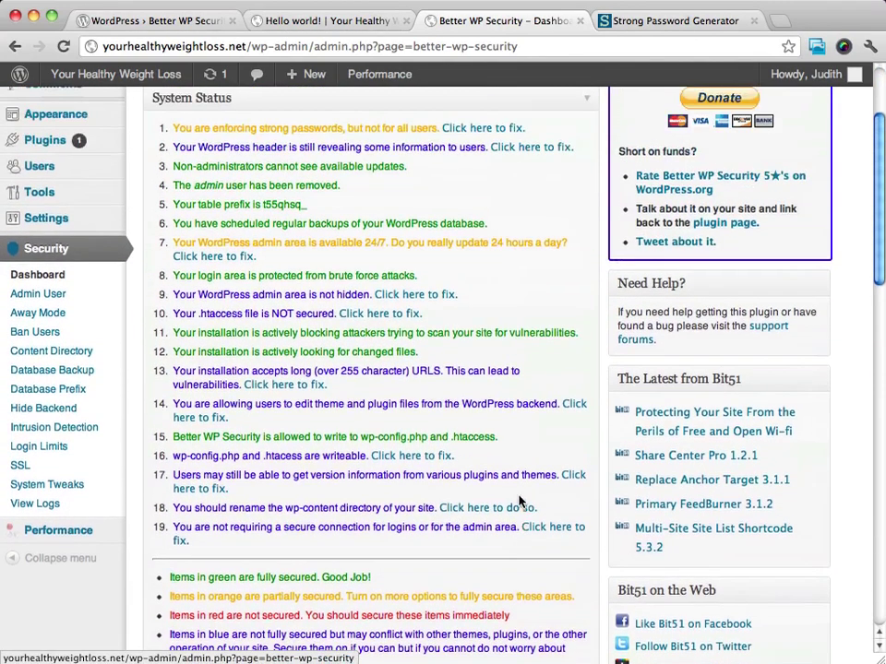
scroll(519, 501, "up", 3)
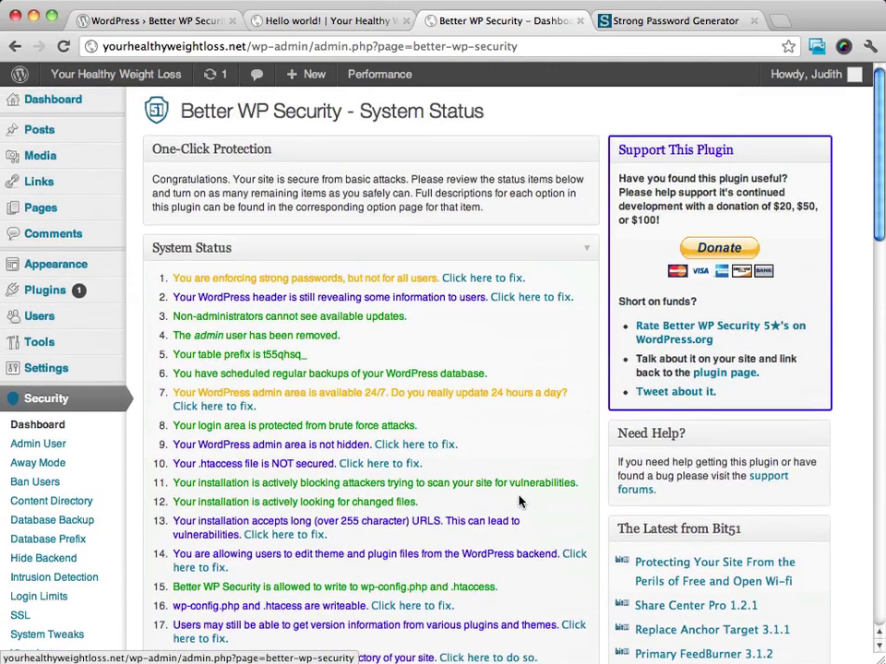
scroll(519, 501, "down", 8)
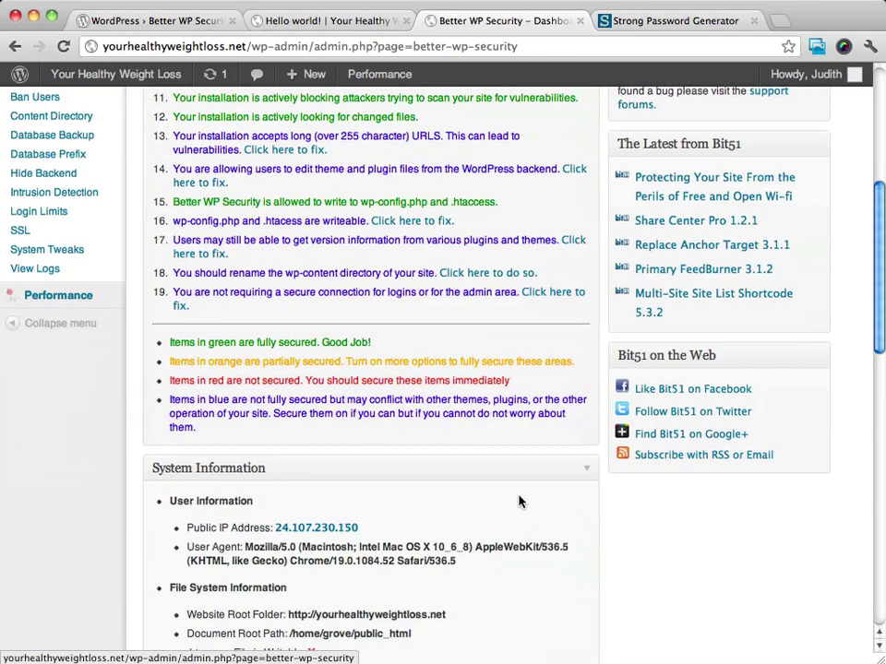
scroll(519, 501, "up", 8)
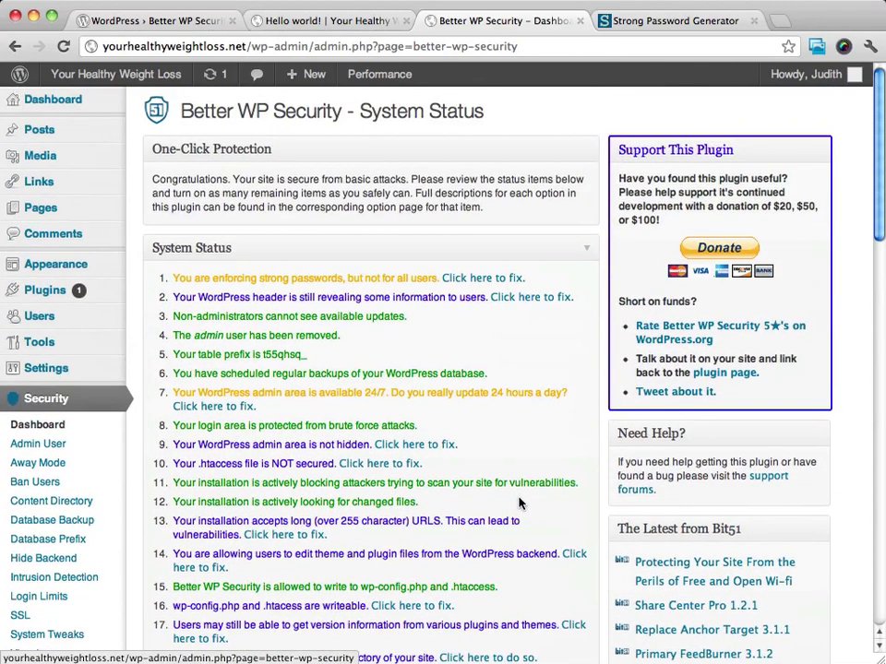